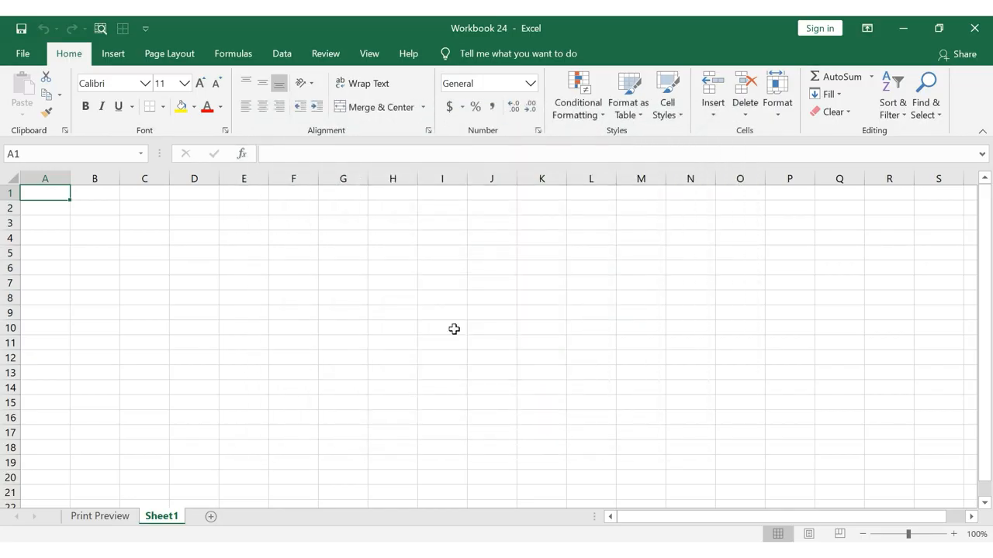
# Open the Print Preview sheet and check the extent of the sales summary table from column A to column J.
pyautogui.click(101, 518)
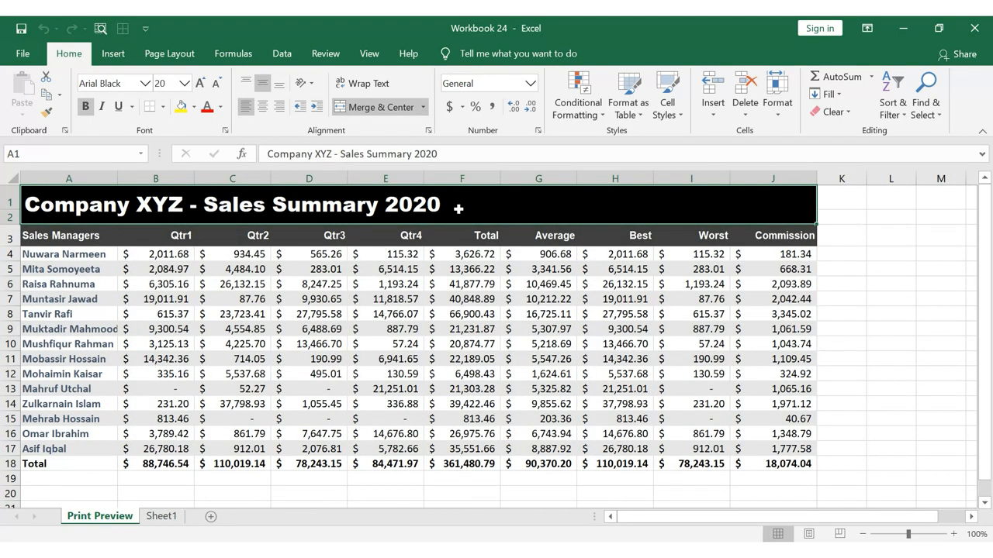
pyautogui.click(71, 179)
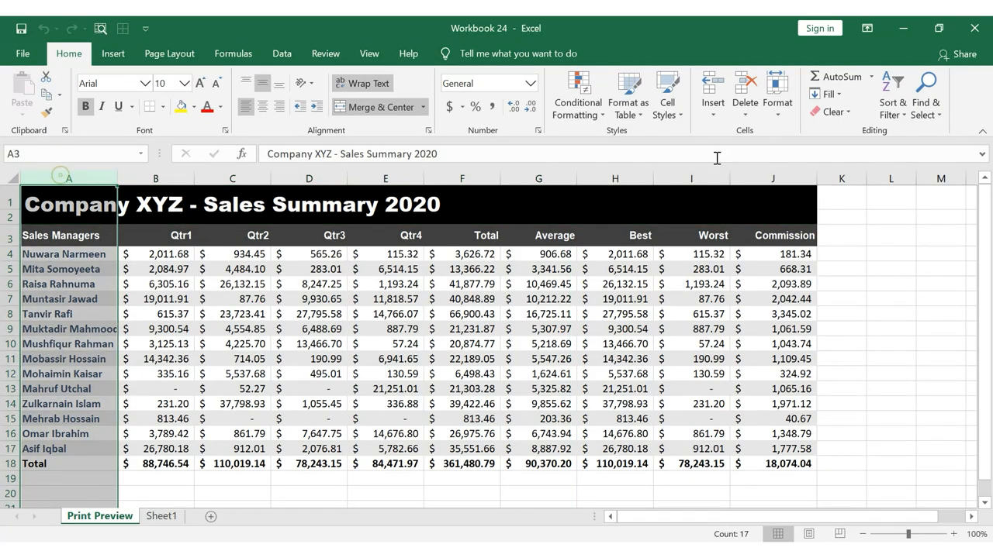
pyautogui.click(776, 178)
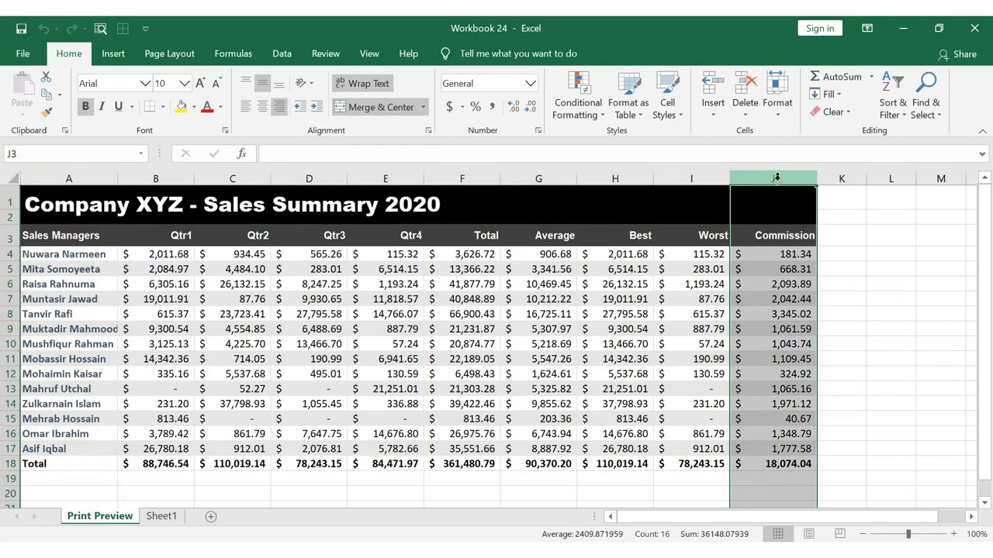
pyautogui.click(600, 210)
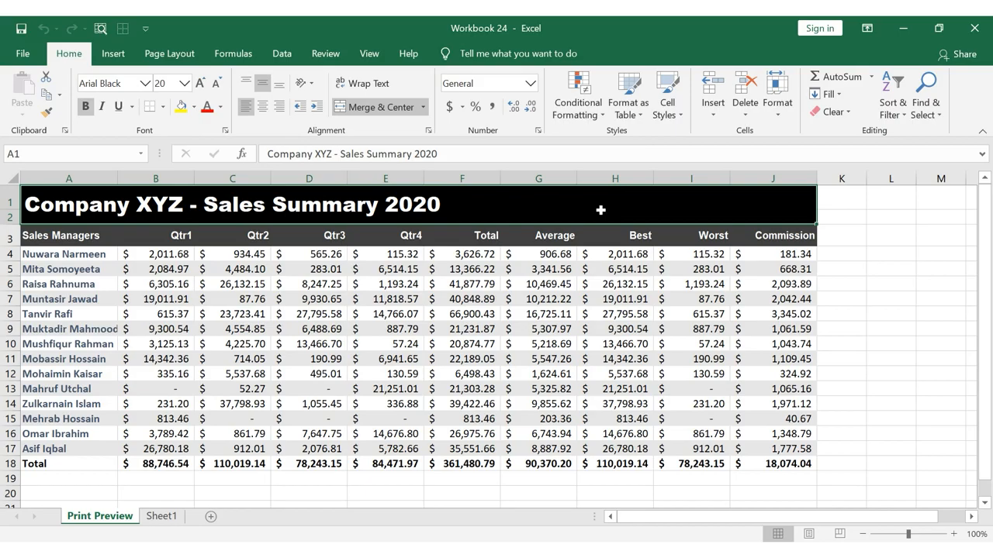
# Preview how the sales summary prints on the first page, and return to the worksheet.
pyautogui.click(25, 55)
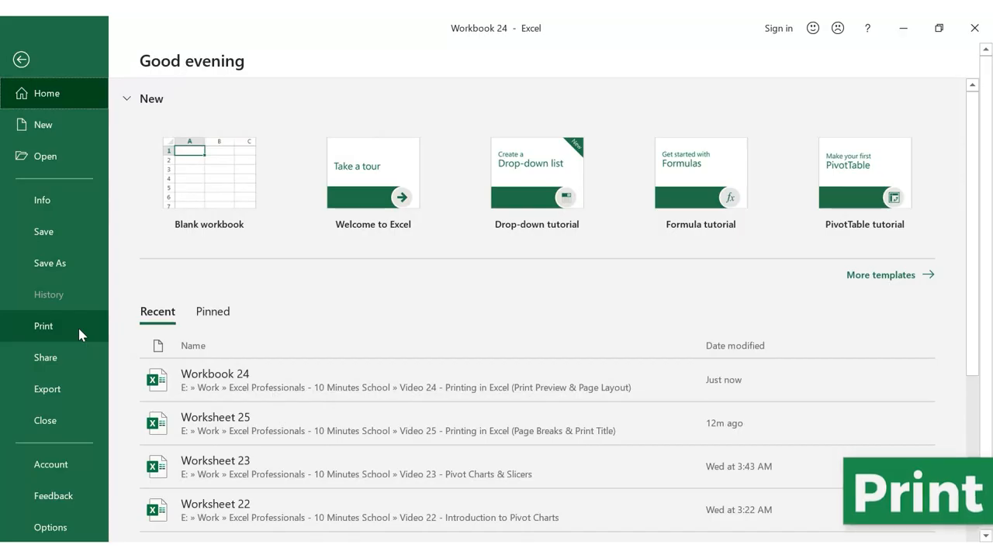
pyautogui.click(79, 334)
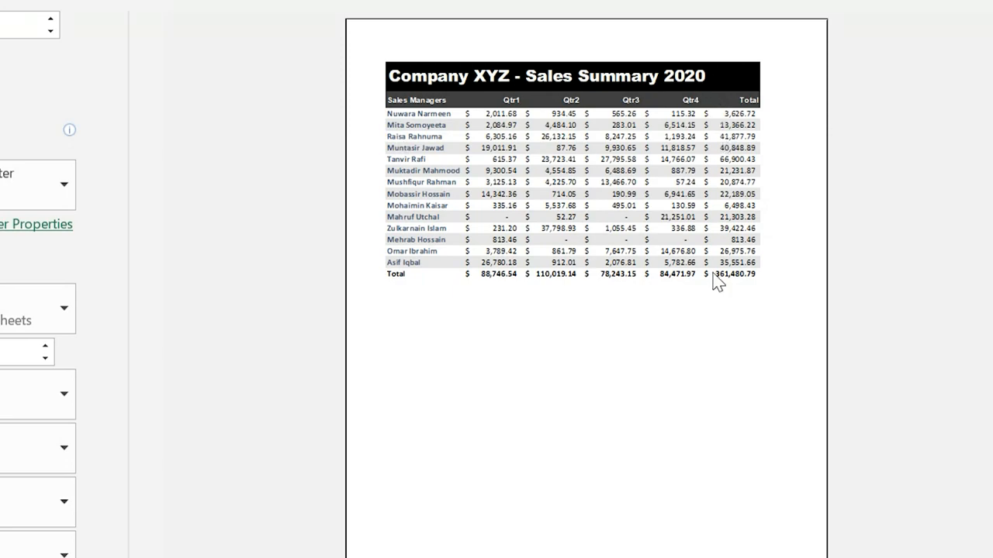
pyautogui.press('Escape')
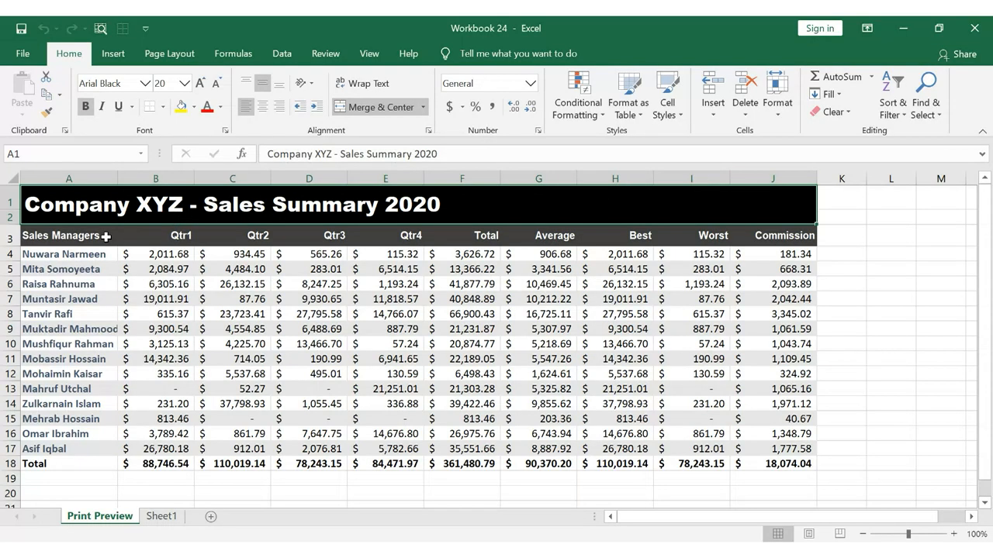
# Check the table's Sales Managers and Total headers, and select columns A through J.
pyautogui.click(105, 237)
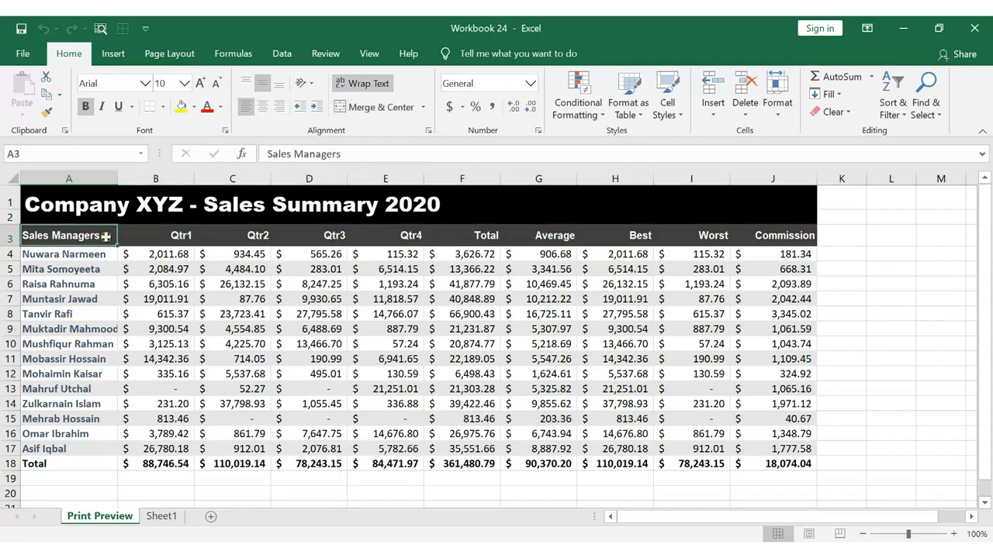
pyautogui.click(487, 232)
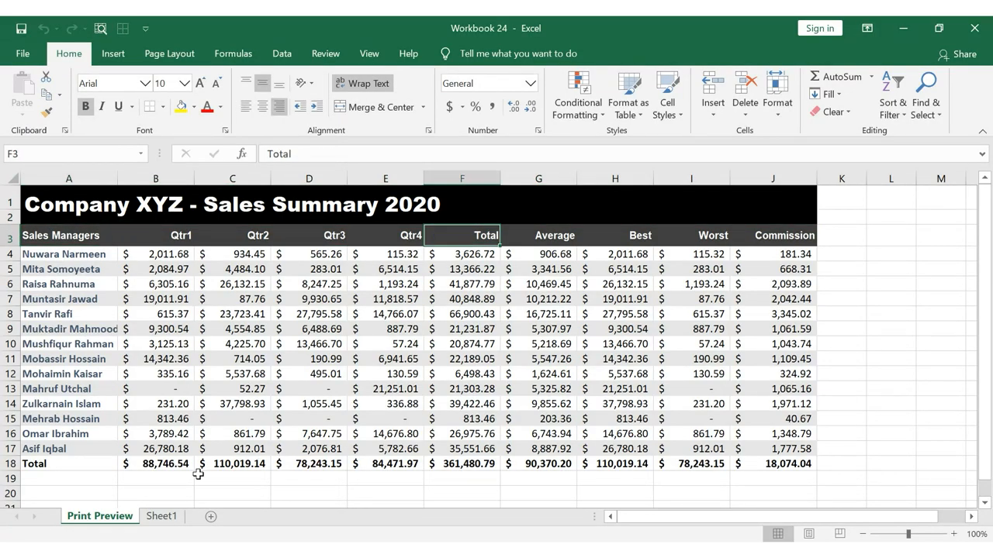
pyautogui.click(94, 179)
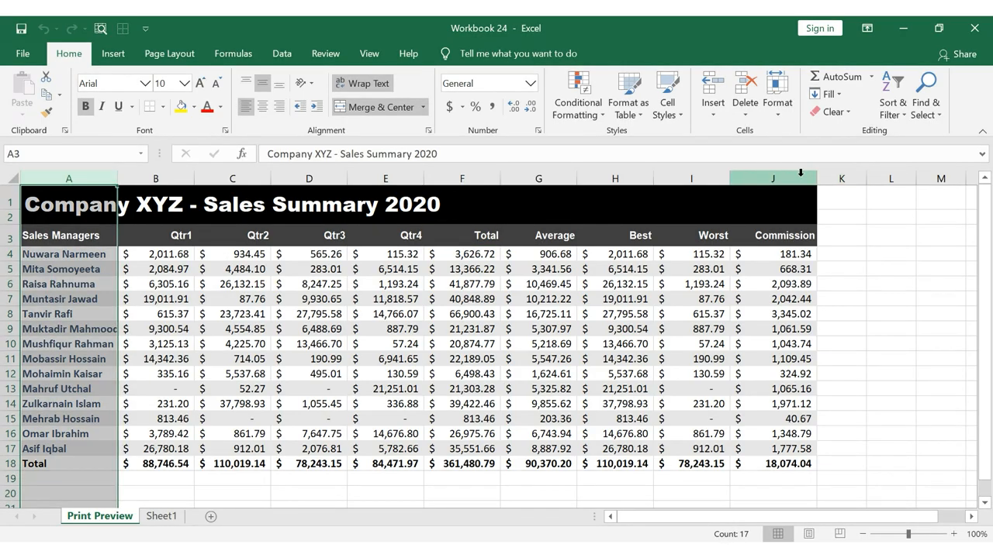
pyautogui.keyDown('shift'); pyautogui.click(802, 177); pyautogui.keyUp('shift')
# Preview both printed pages of the sales summary to see how its columns are split, and return to the worksheet.
pyautogui.hotkey('ctrl', 'p')
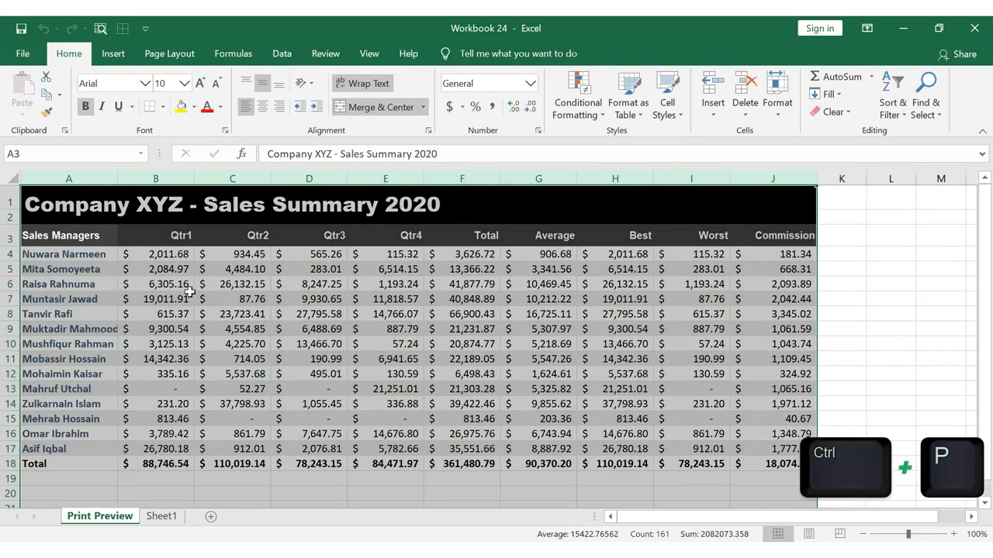
pyautogui.click(187, 345)
pyautogui.hotkey('ctrl', 'p')
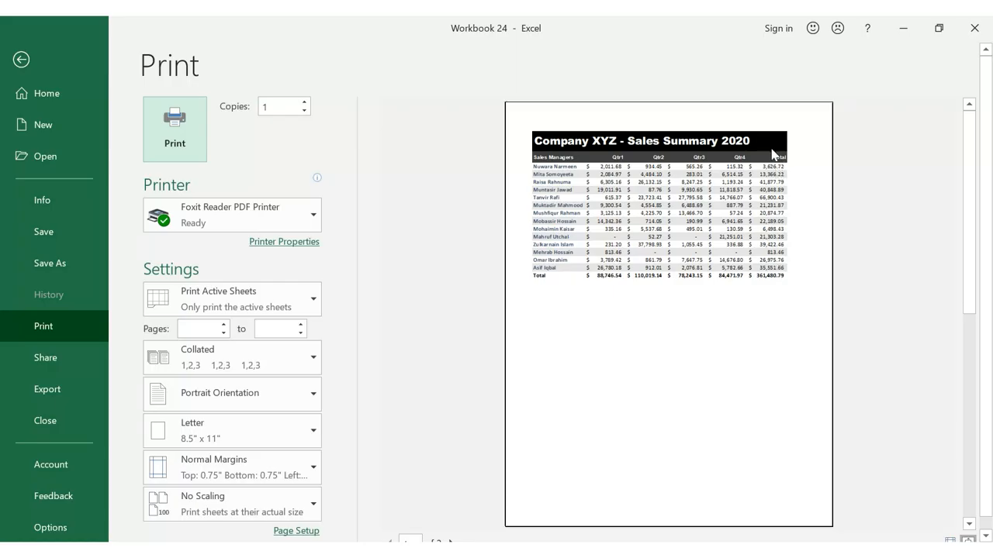
pyautogui.scroll(-1, 342, 476)
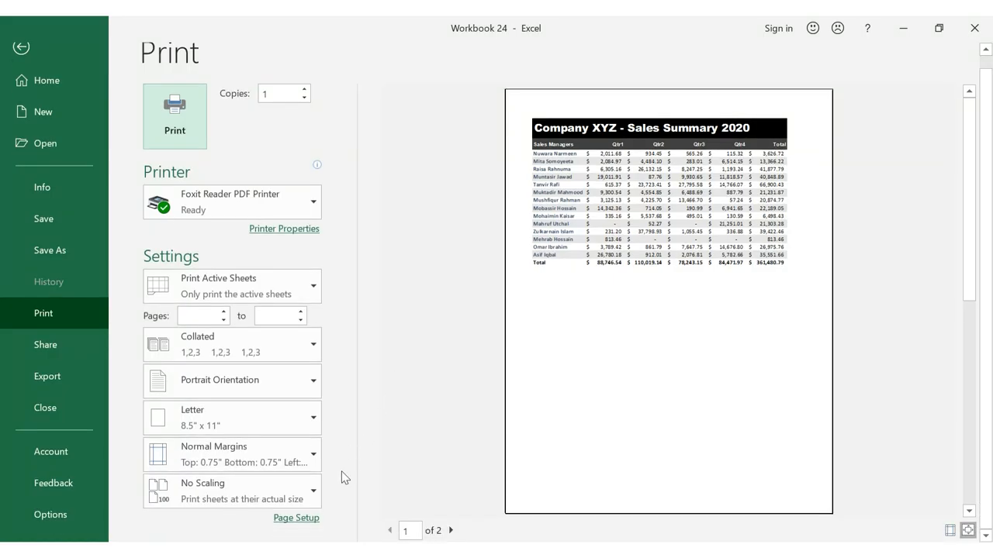
pyautogui.click(451, 531)
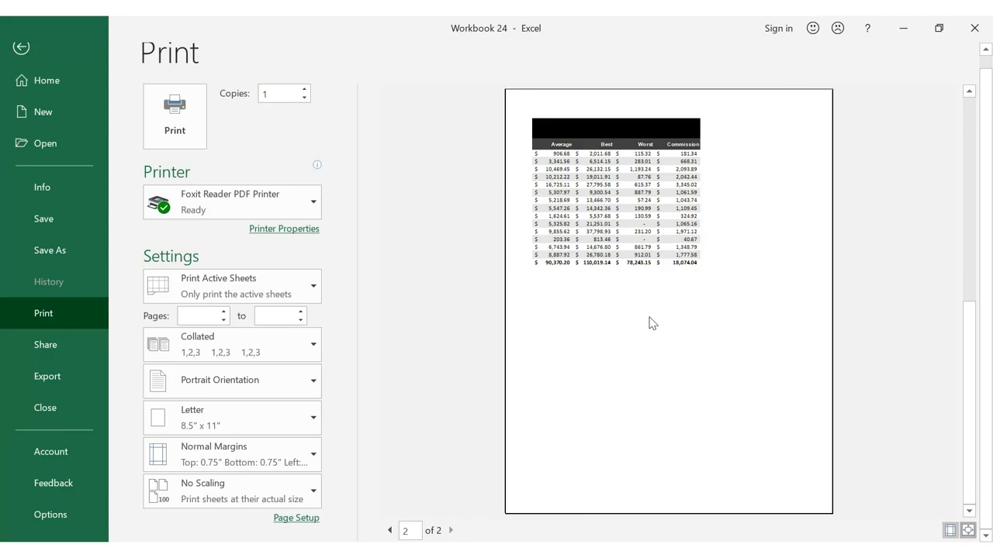
pyautogui.press('Escape')
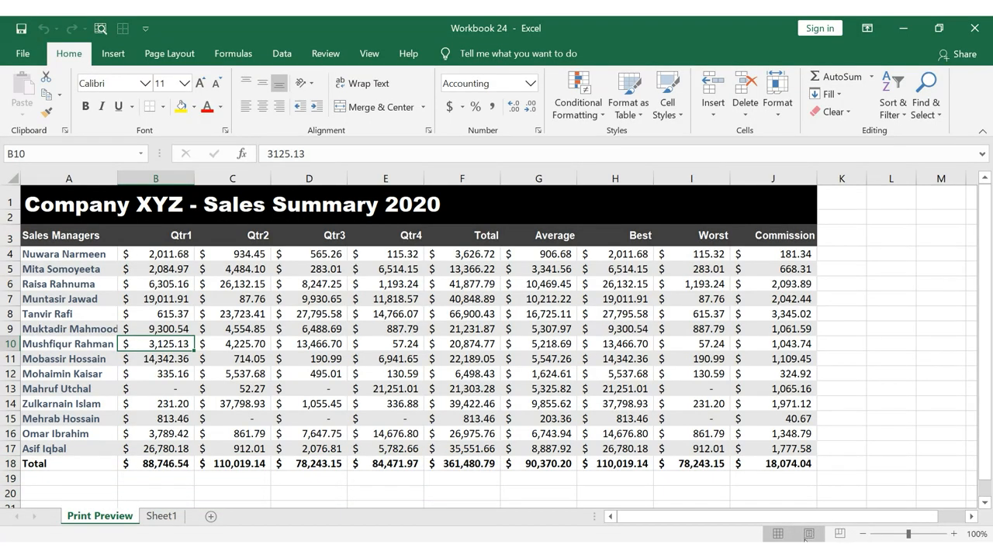
# Show the sheet in Page Layout view and compare how the table's columns are divided between the pages.
pyautogui.click(808, 535)
pyautogui.click(862, 535)
pyautogui.click(862, 535)
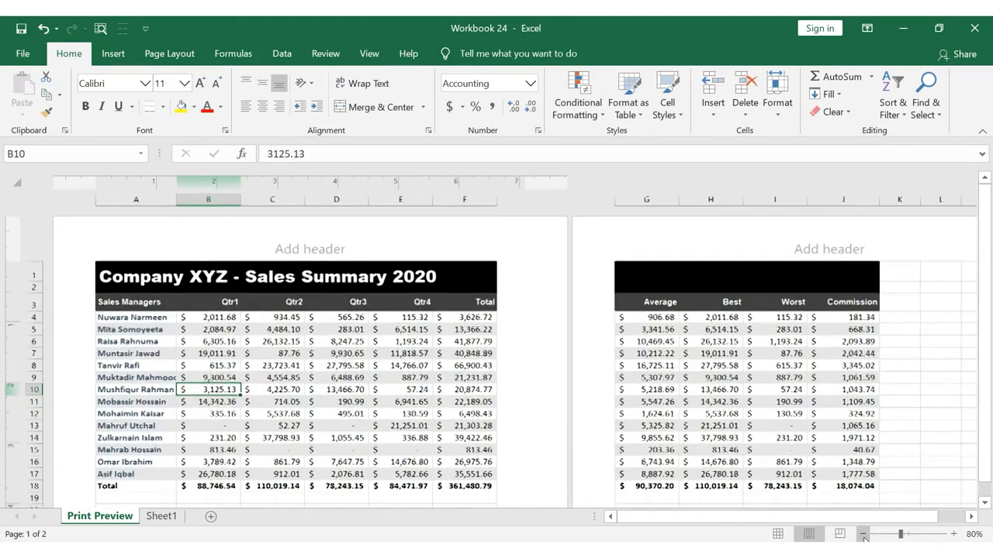
pyautogui.click(863, 534)
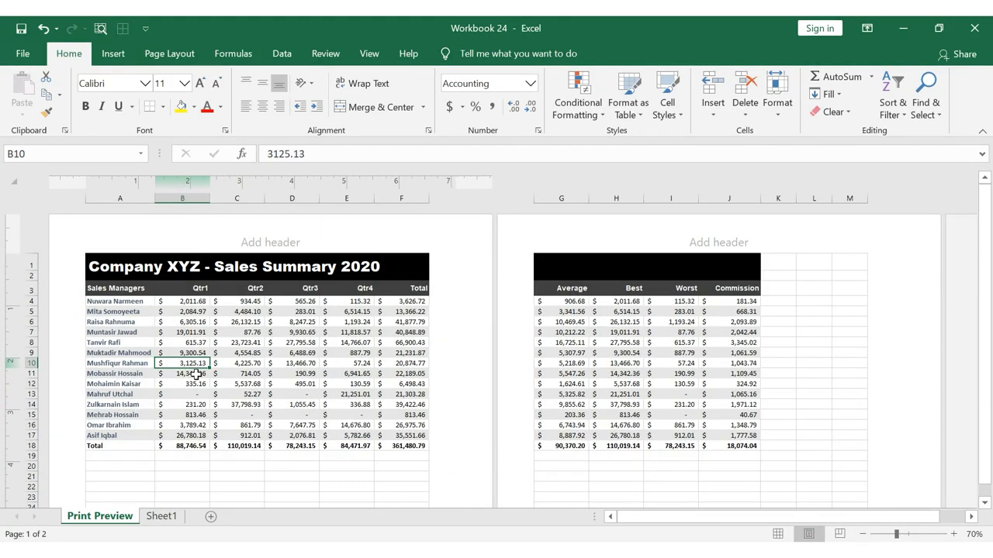
pyautogui.click(140, 304)
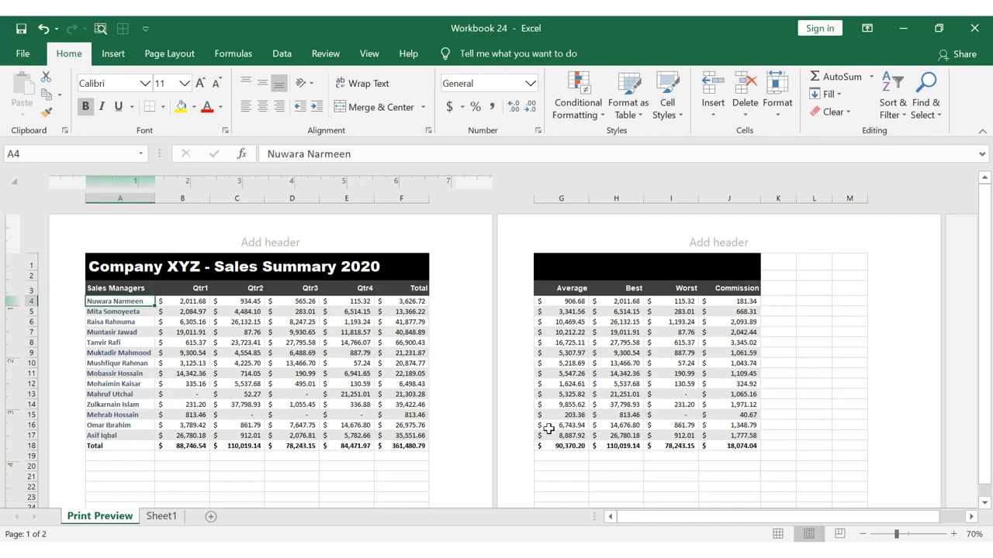
pyautogui.click(953, 534)
pyautogui.click(953, 535)
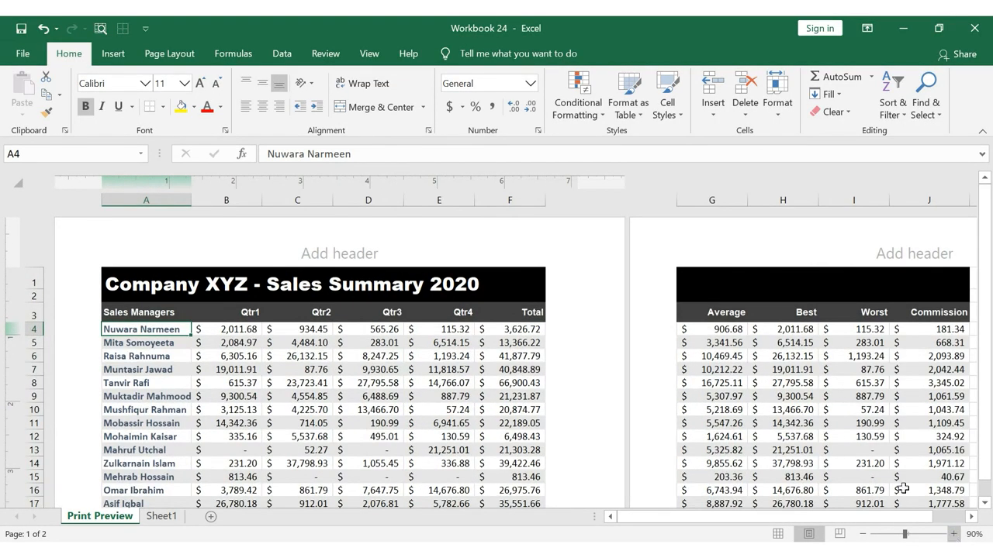
# Set the sheet's paper size to A4 and apply the Narrow margins preset.
pyautogui.click(165, 53)
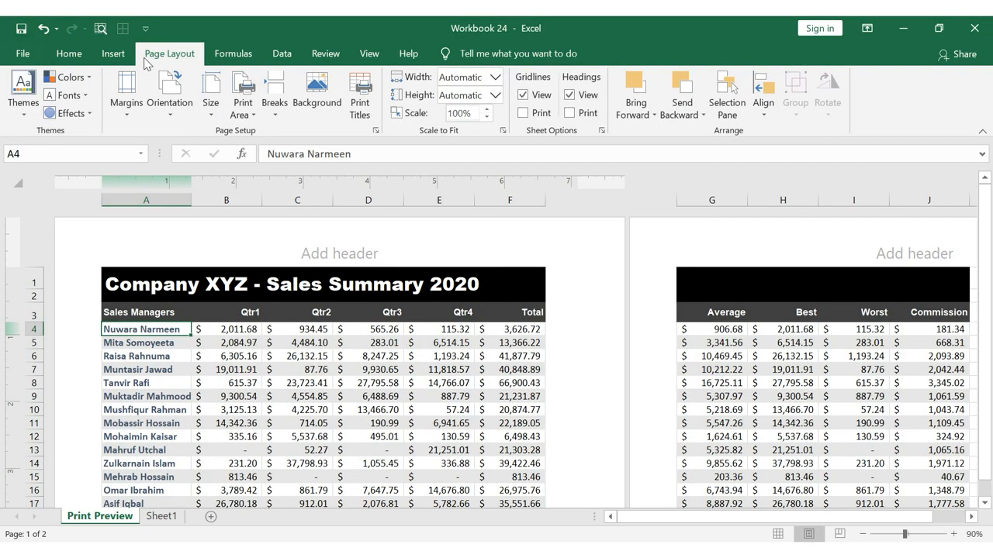
pyautogui.click(212, 95)
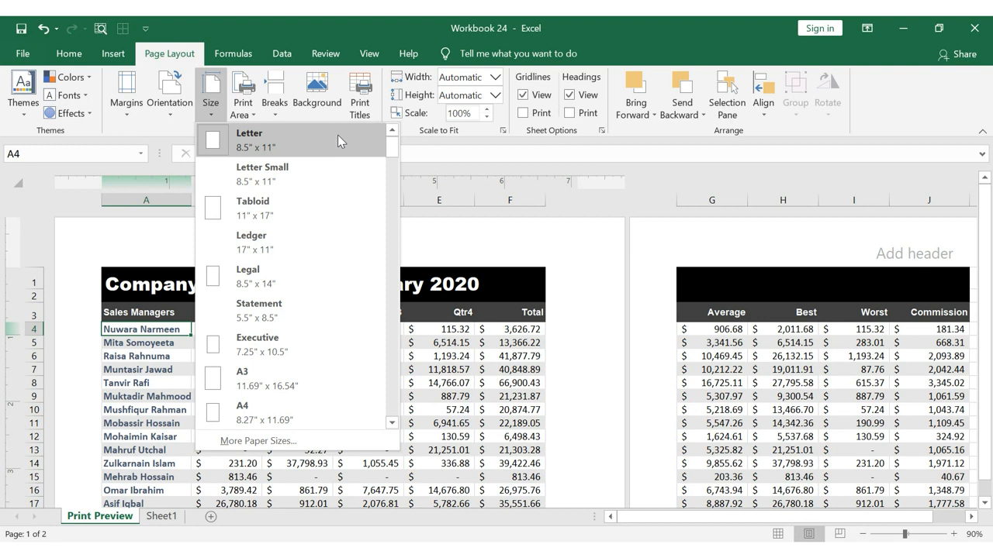
pyautogui.click(312, 408)
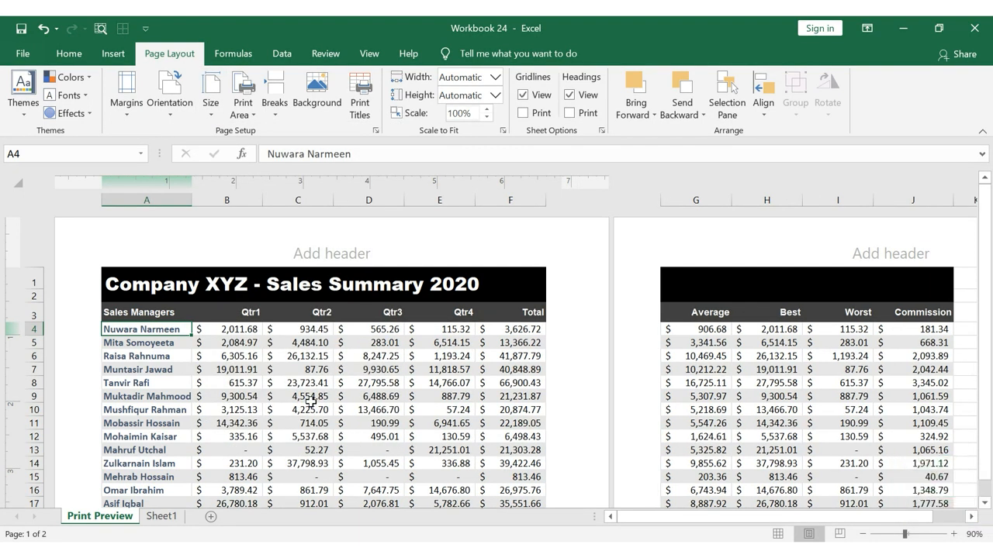
pyautogui.click(128, 116)
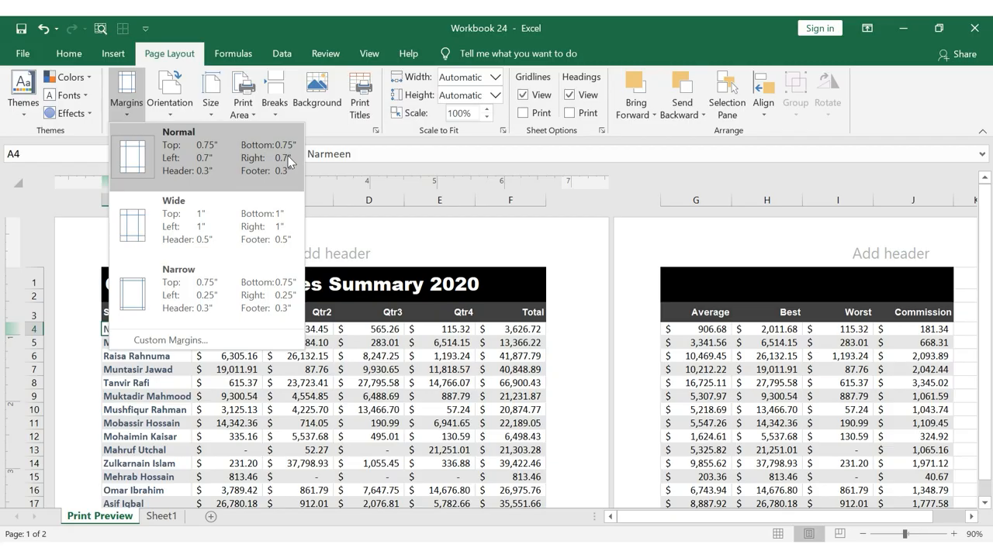
pyautogui.click(232, 269)
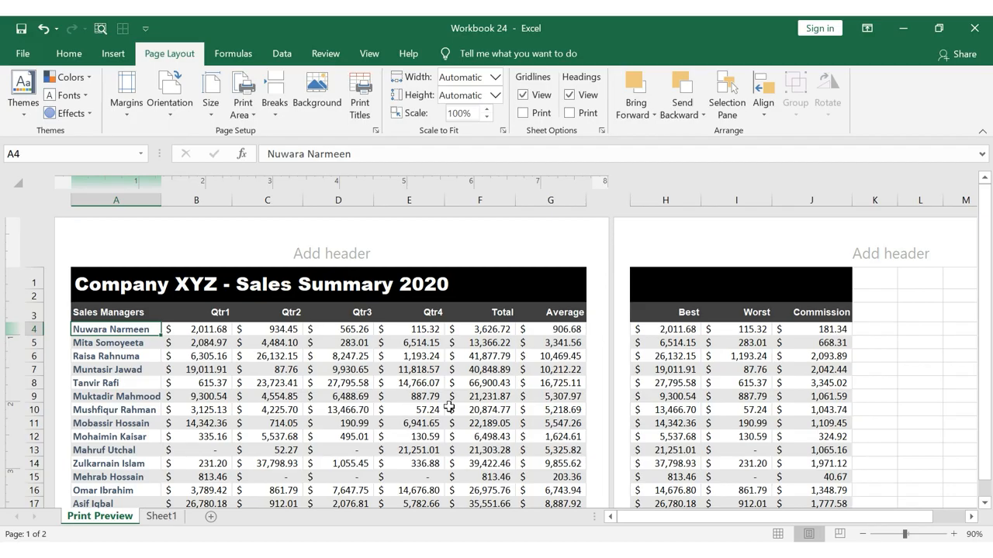
# Change the sheet's page orientation to Landscape.
pyautogui.click(861, 533)
pyautogui.click(862, 534)
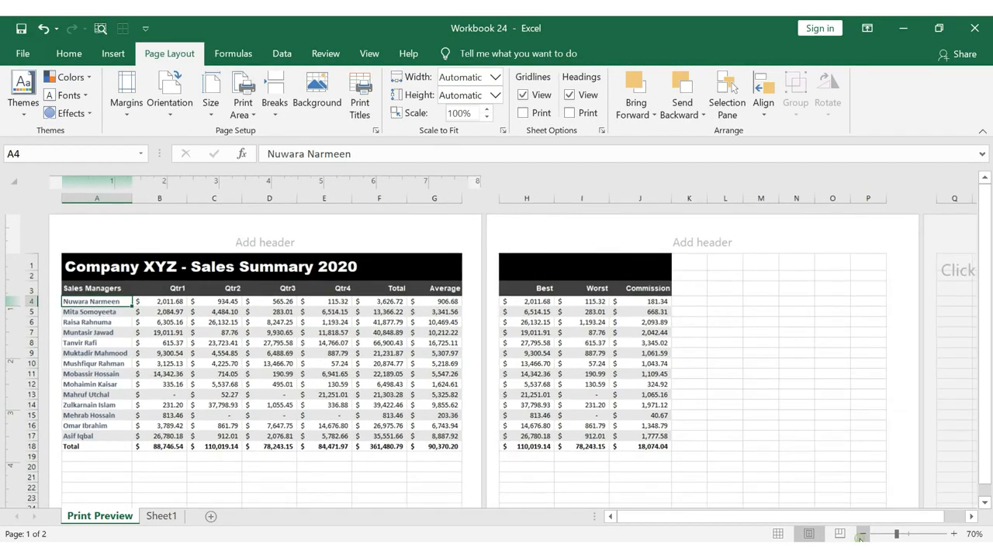
pyautogui.click(165, 98)
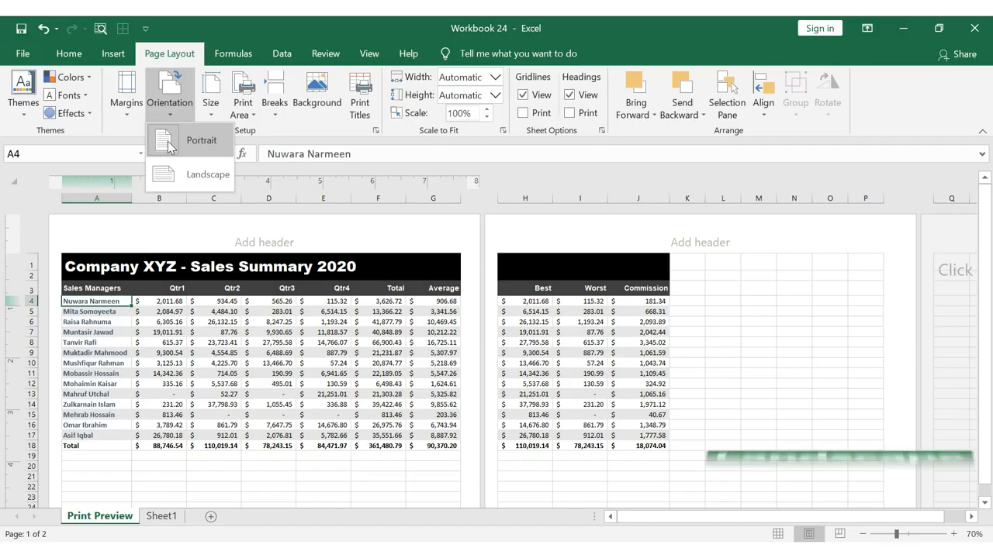
pyautogui.click(168, 179)
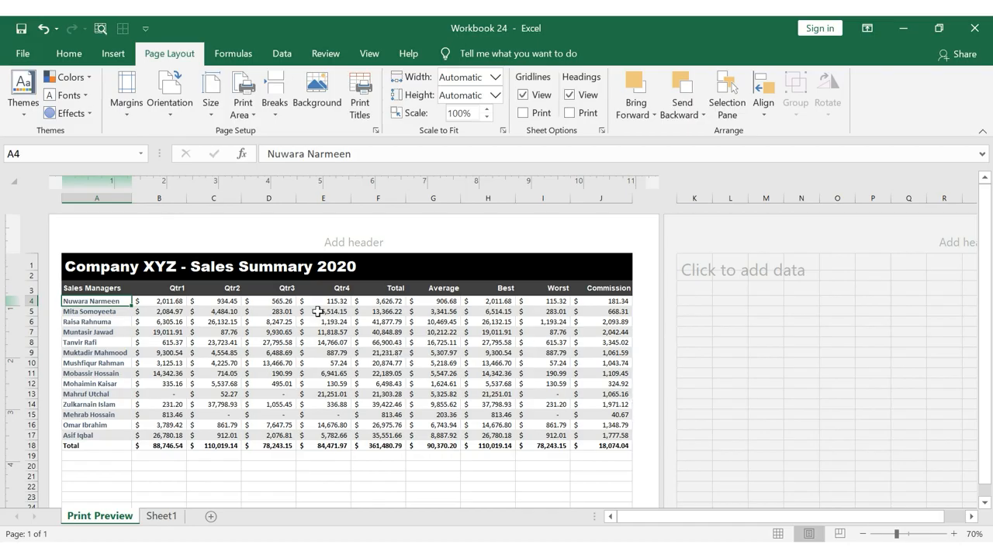
# Center the sales summary horizontally on the page through the custom margins settings.
pyautogui.click(139, 116)
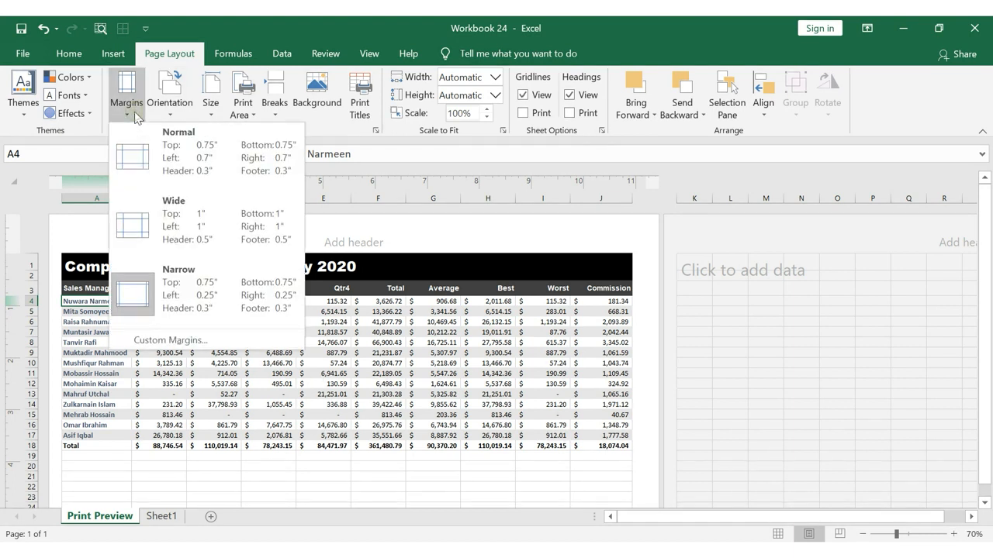
pyautogui.click(230, 338)
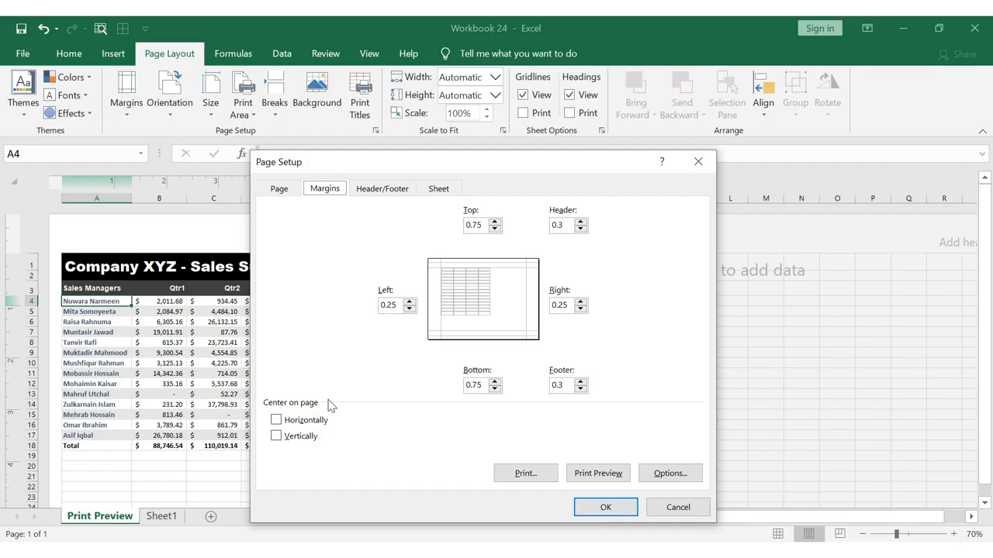
pyautogui.click(277, 420)
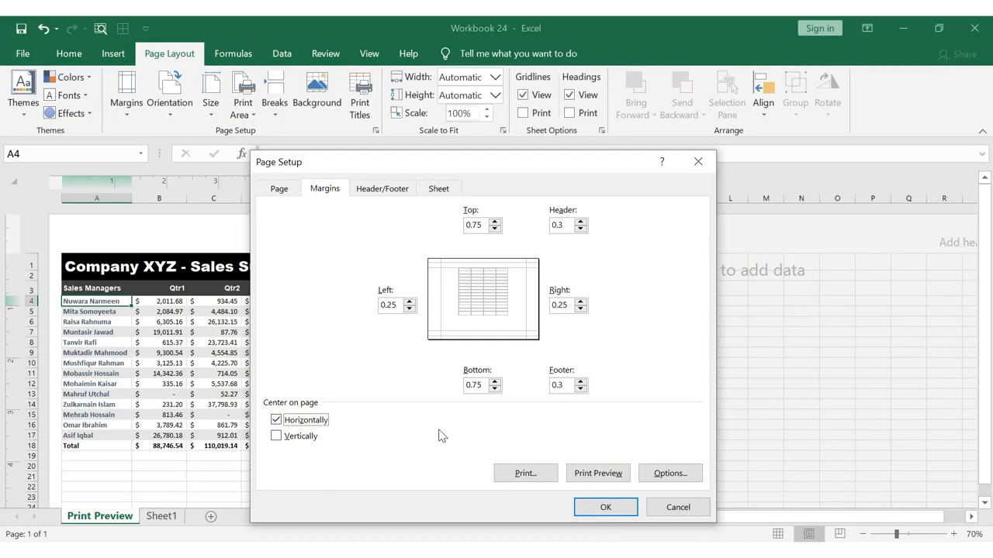
pyautogui.click(619, 508)
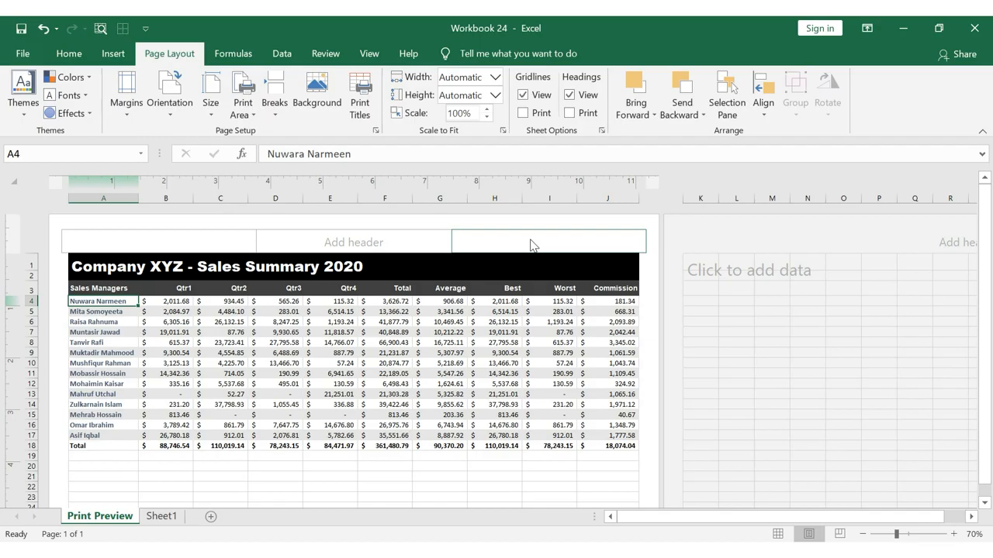
pyautogui.click(397, 270)
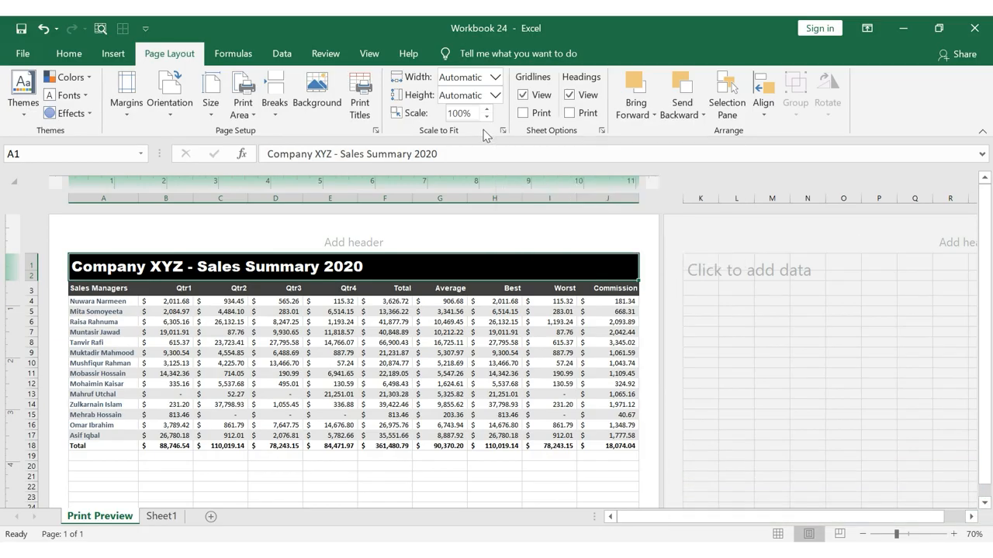
# Check the page options for fitting the print width, and reduce the print scale to 90%.
pyautogui.click(494, 77)
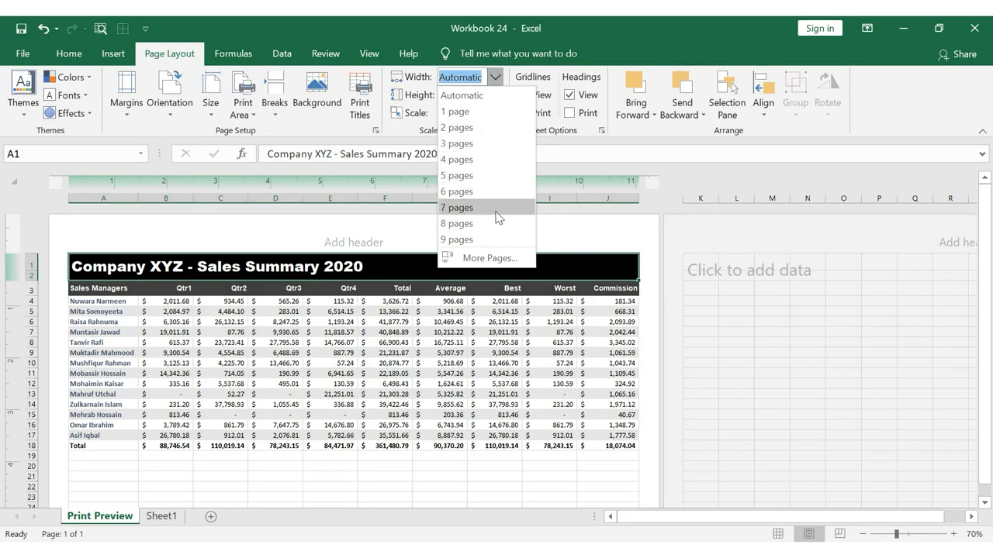
pyautogui.click(425, 104)
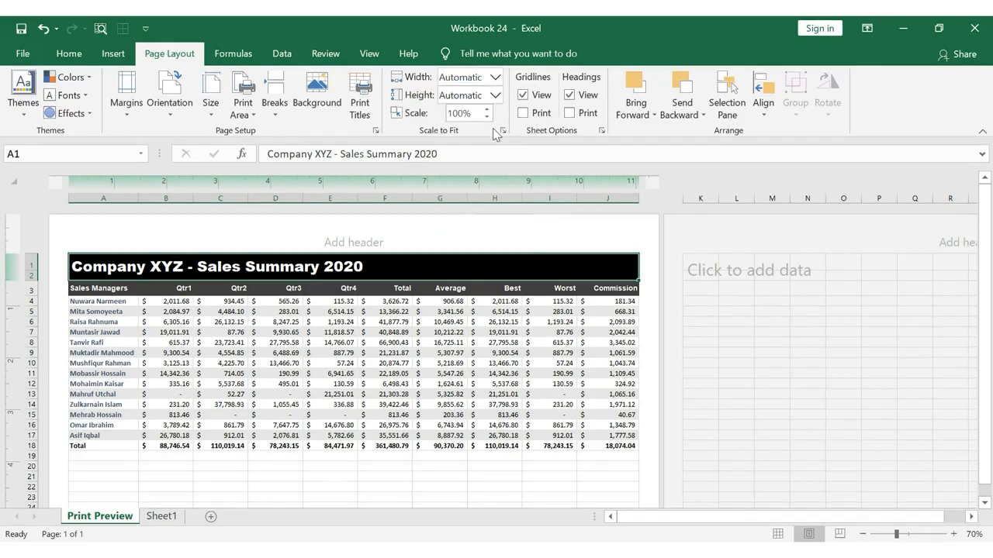
pyautogui.click(487, 118)
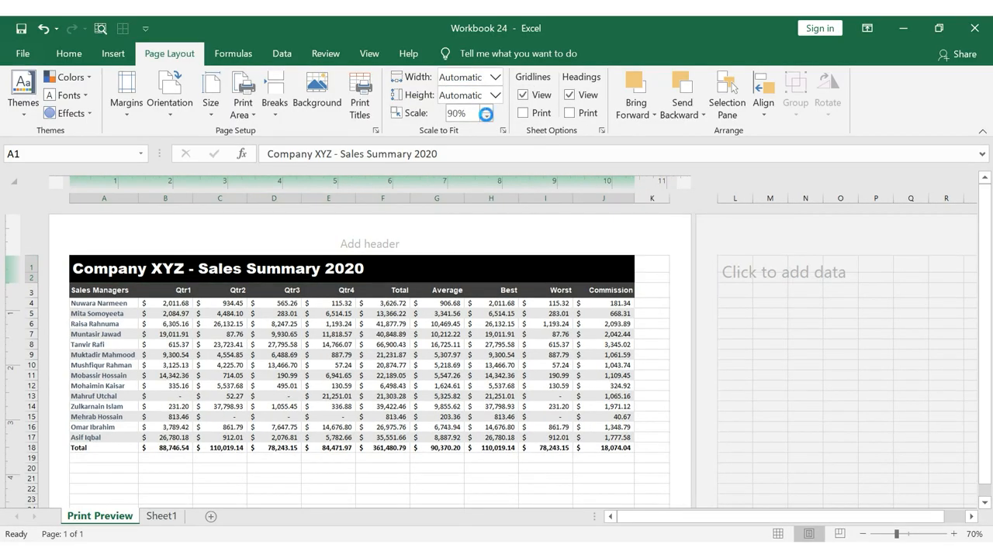
# Raise the sales summary sheet's print scale to 100%.
pyautogui.click(487, 118)
pyautogui.click(487, 110)
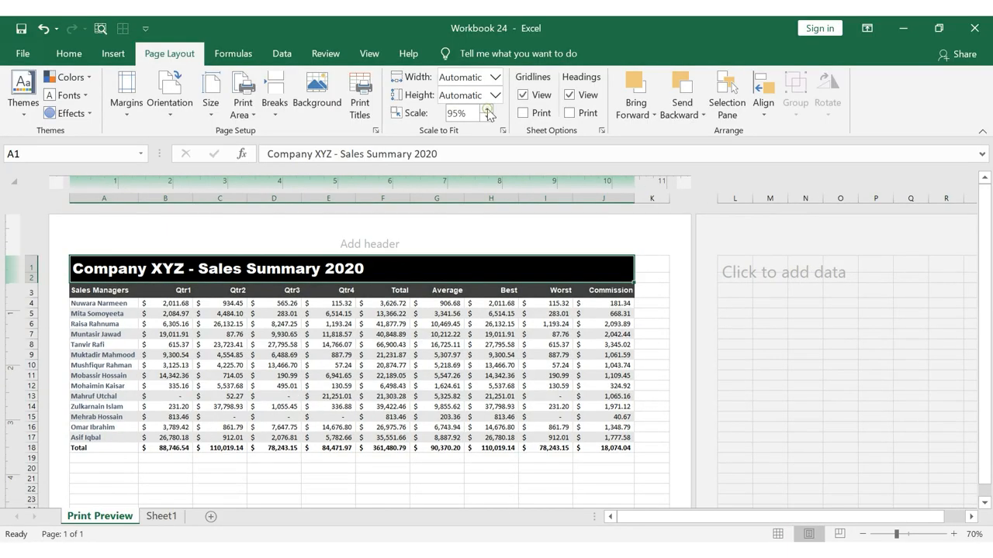
pyautogui.click(487, 110)
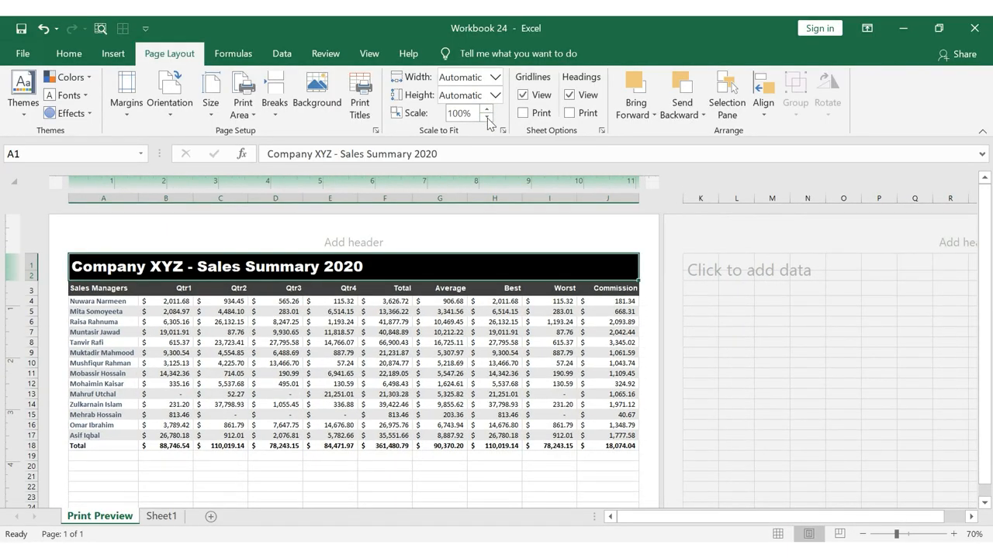
# Try the sheet at an 80% print scale, and return the scale to 100%.
pyautogui.click(488, 119)
pyautogui.click(487, 119)
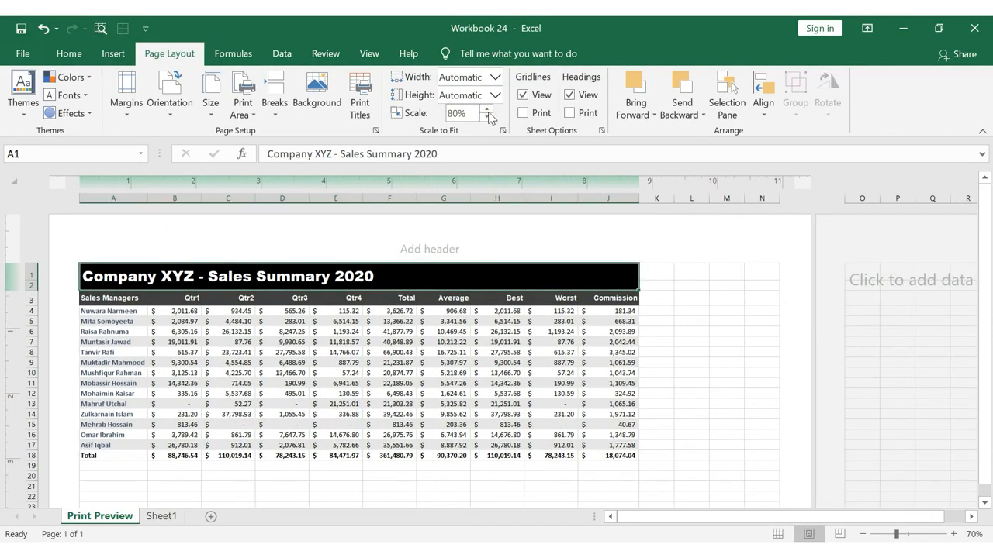
pyautogui.click(487, 111)
pyautogui.click(487, 111)
pyautogui.click(487, 111)
pyautogui.click(487, 111)
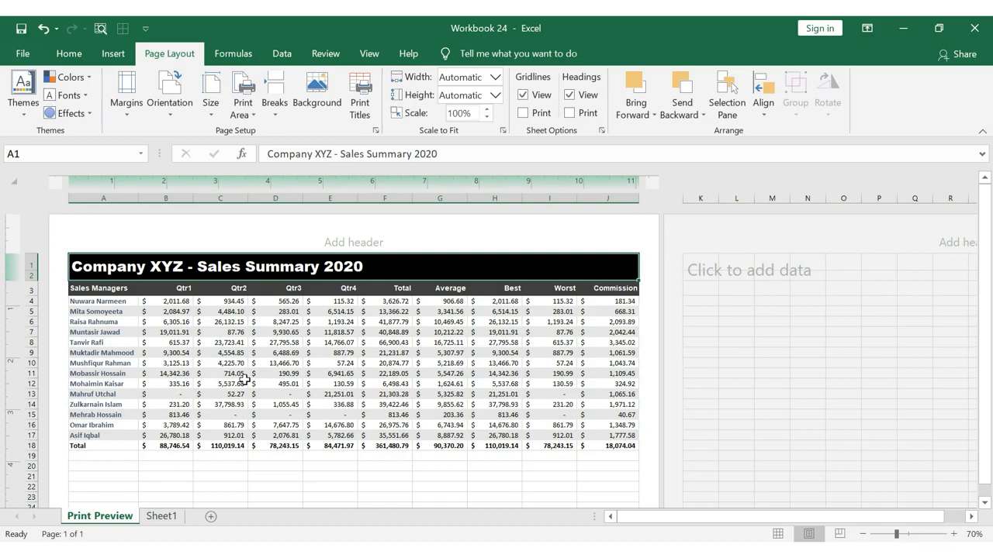
# Open the print preview and check the paper size options, number of copies and list of available printers.
pyautogui.hotkey('ctrl', 'p')
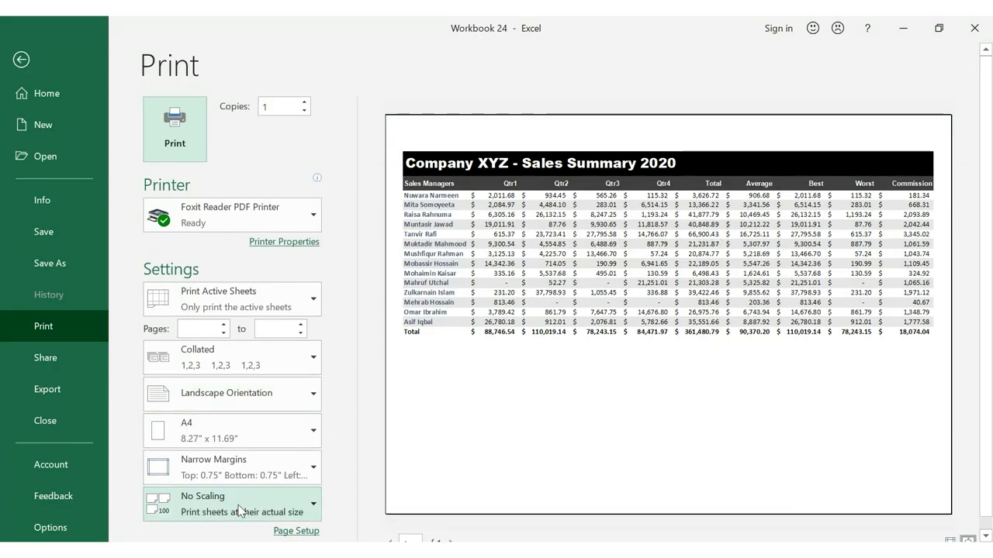
pyautogui.click(244, 434)
pyautogui.click(243, 433)
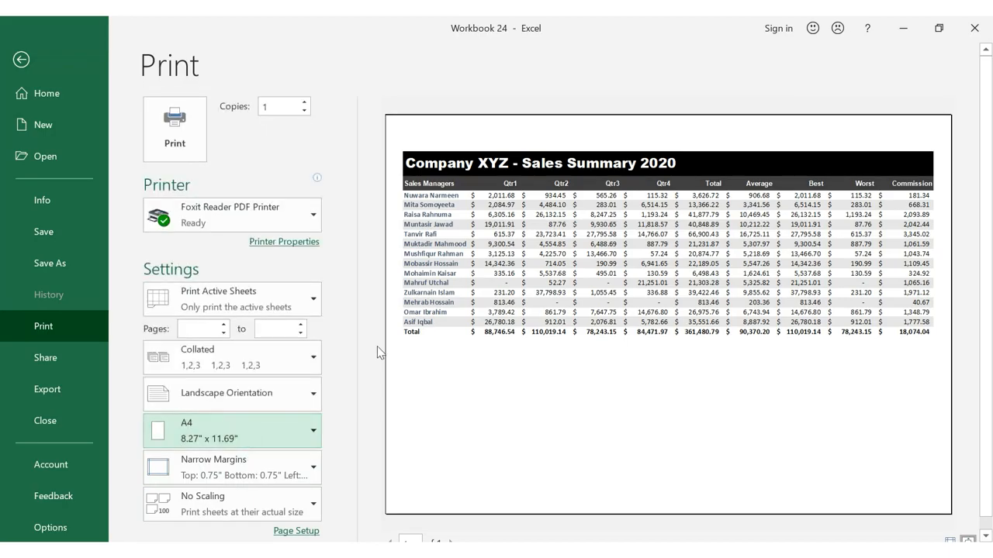
pyautogui.click(275, 110)
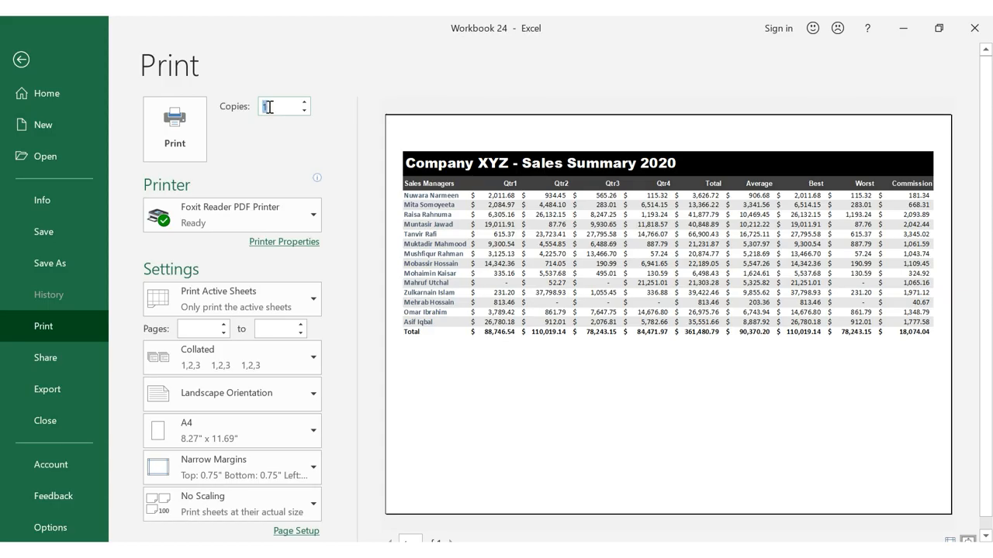
pyautogui.click(308, 222)
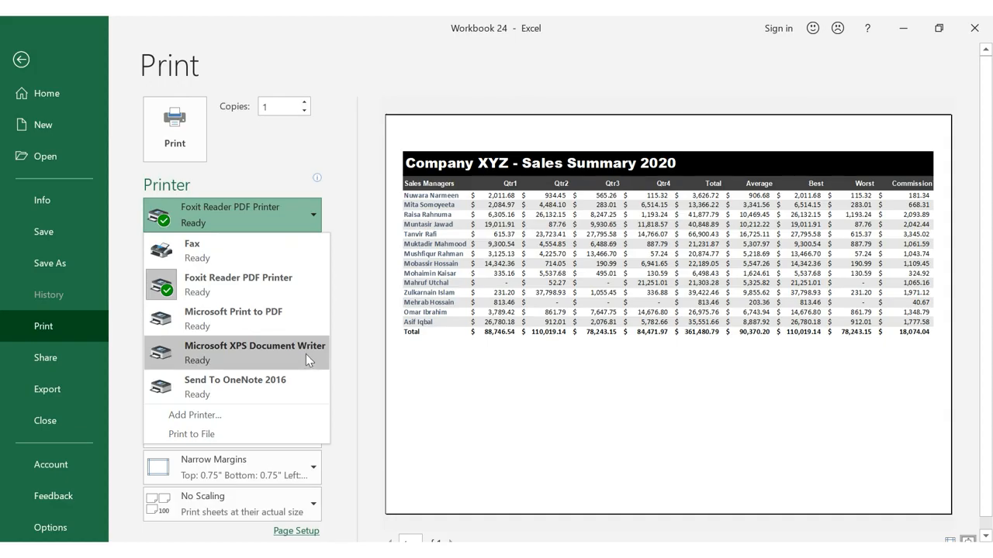
pyautogui.click(309, 226)
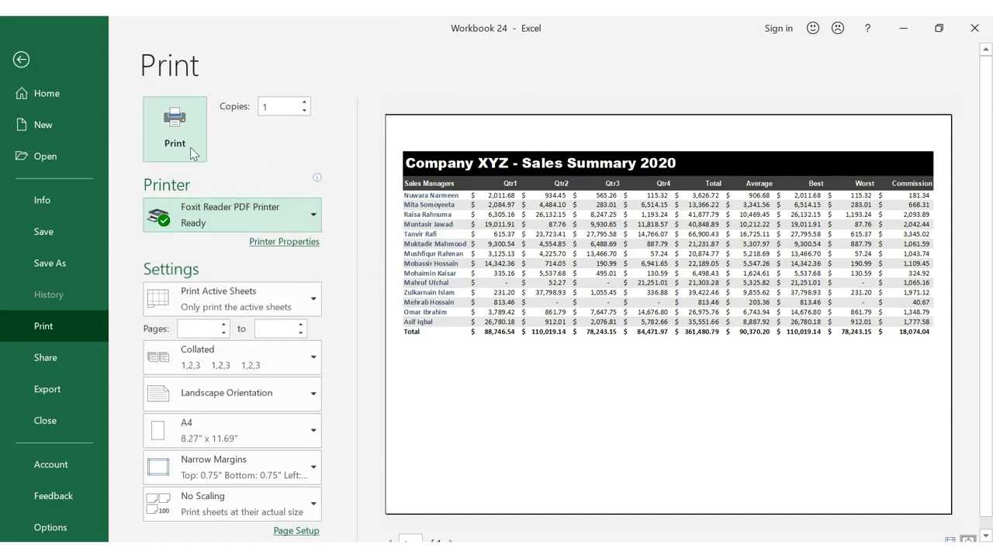